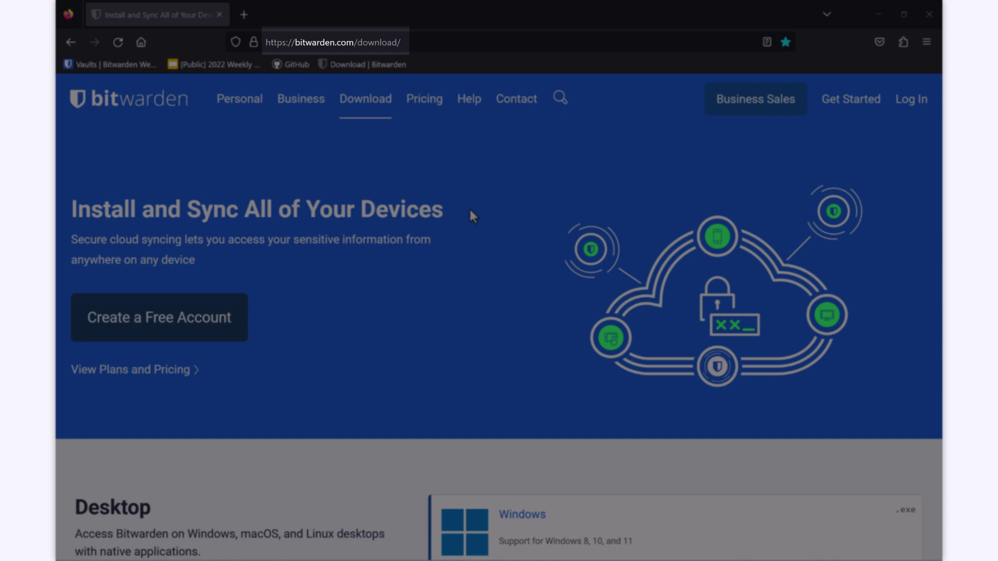
Scroll to the Web Browser downloads and choose Mozilla Firefox to reach Bitwarden's add-on listing.
scroll(470, 210, down, 6)
scroll(470, 210, down, 5)
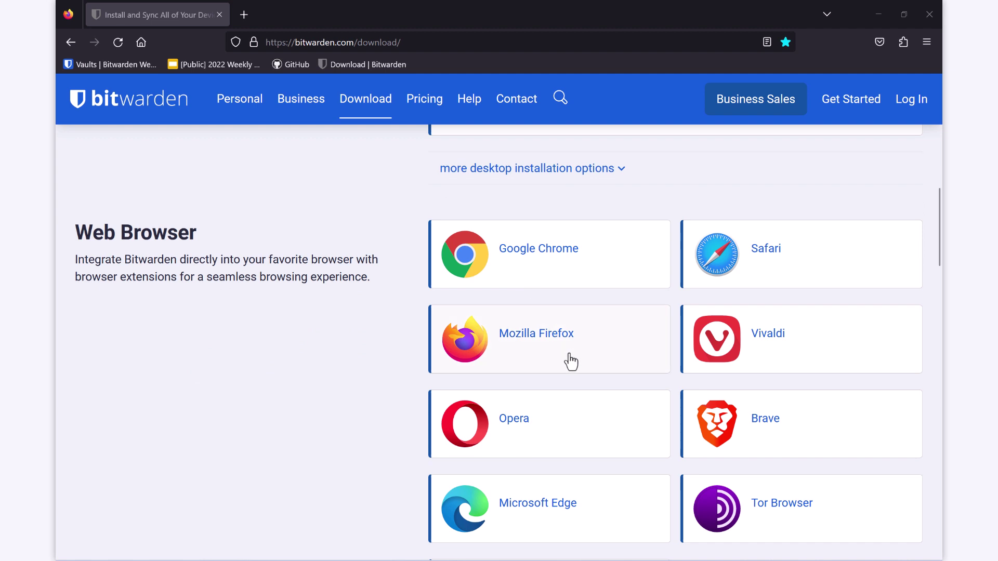
click(567, 353)
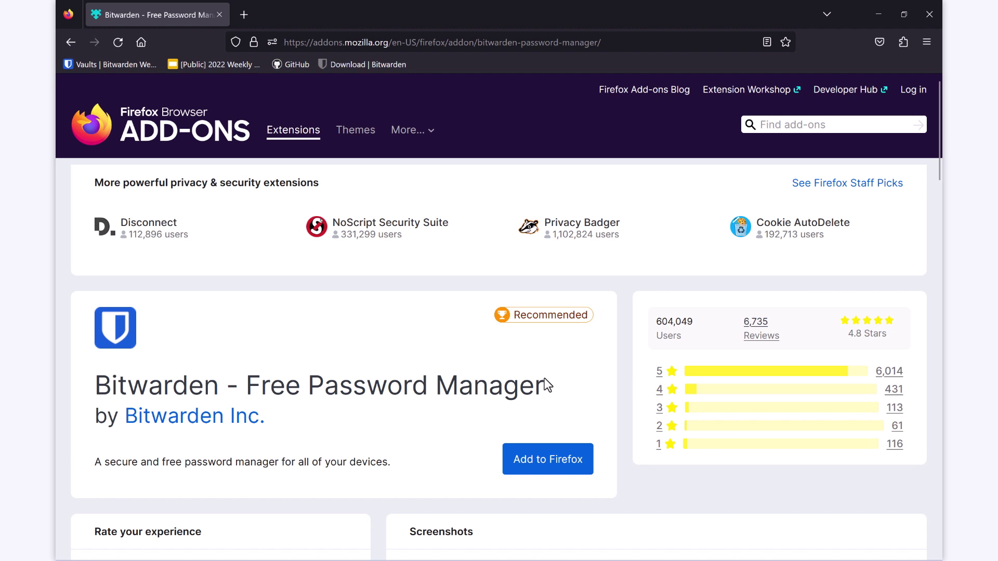
Add Bitwarden to Firefox, approve its permissions, and allow it to run in private windows.
click(553, 458)
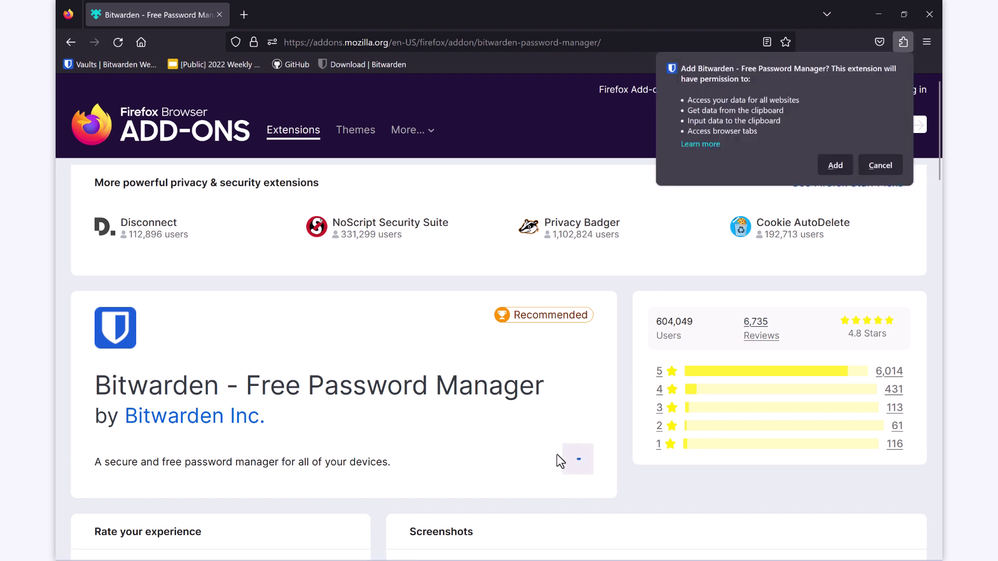
click(834, 166)
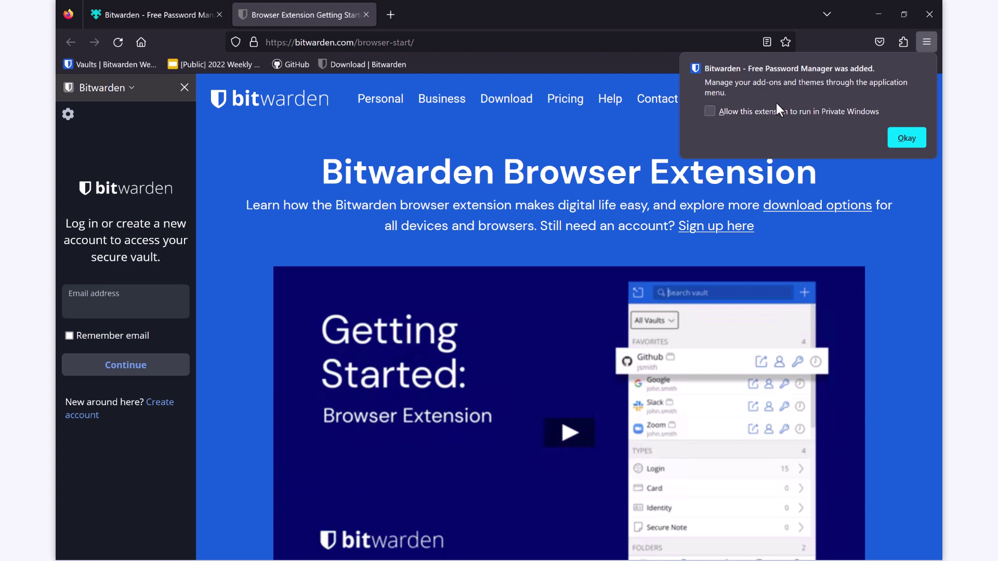
click(710, 111)
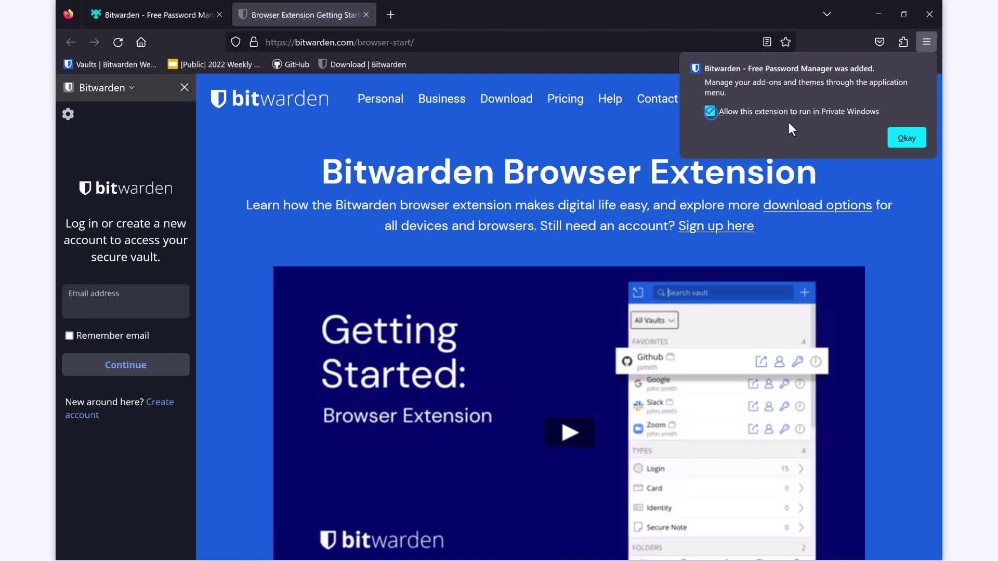
Dismiss the installation confirmation and close the Bitwarden login sidebar.
click(907, 138)
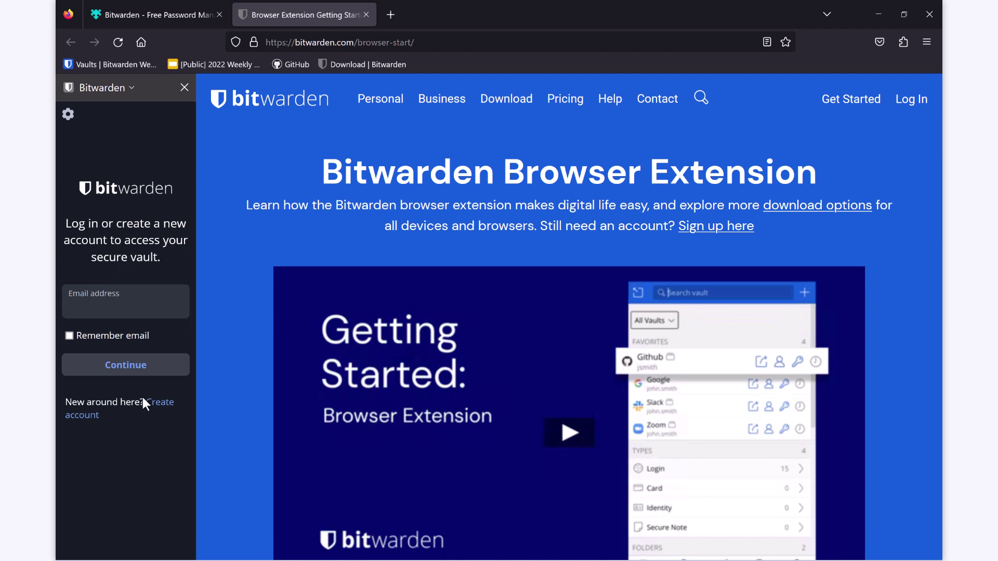
click(184, 88)
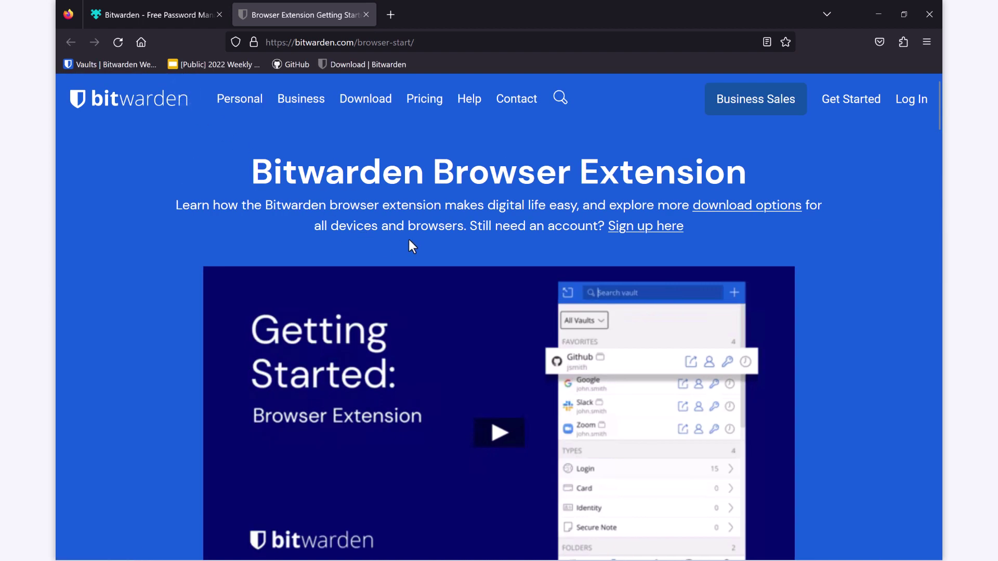
Pin Bitwarden to the toolbar from its gear menu in the Extensions panel.
click(907, 45)
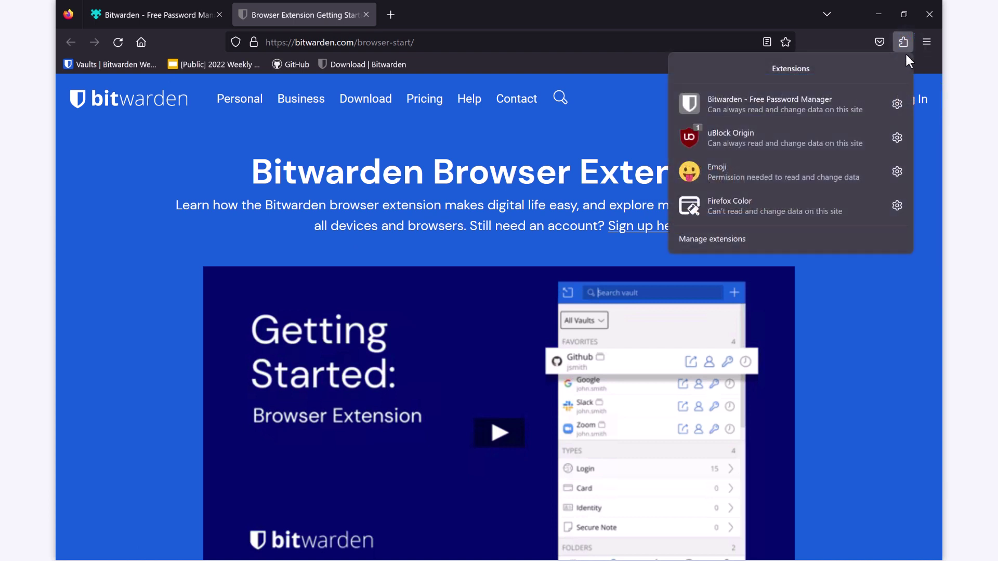
click(896, 102)
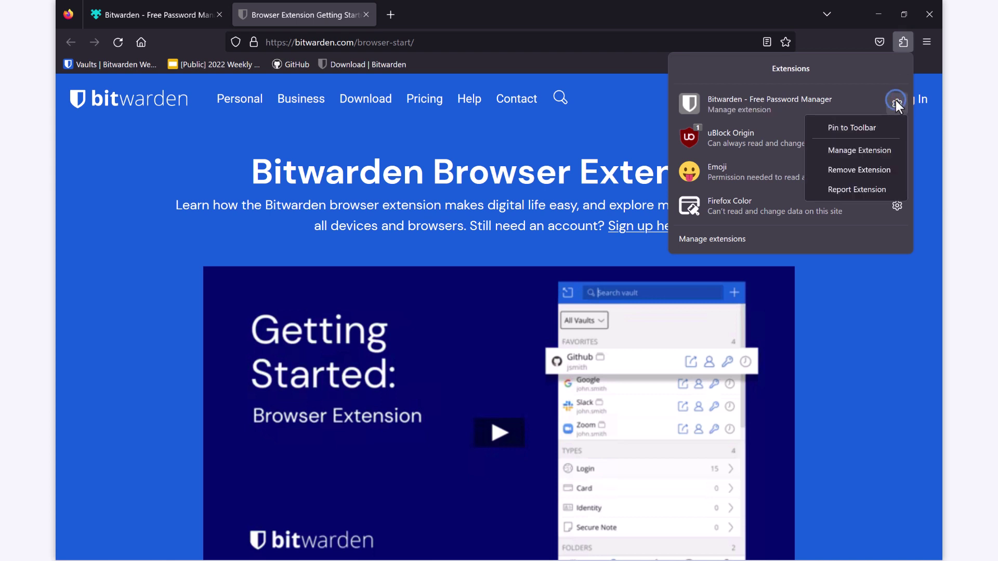
click(878, 127)
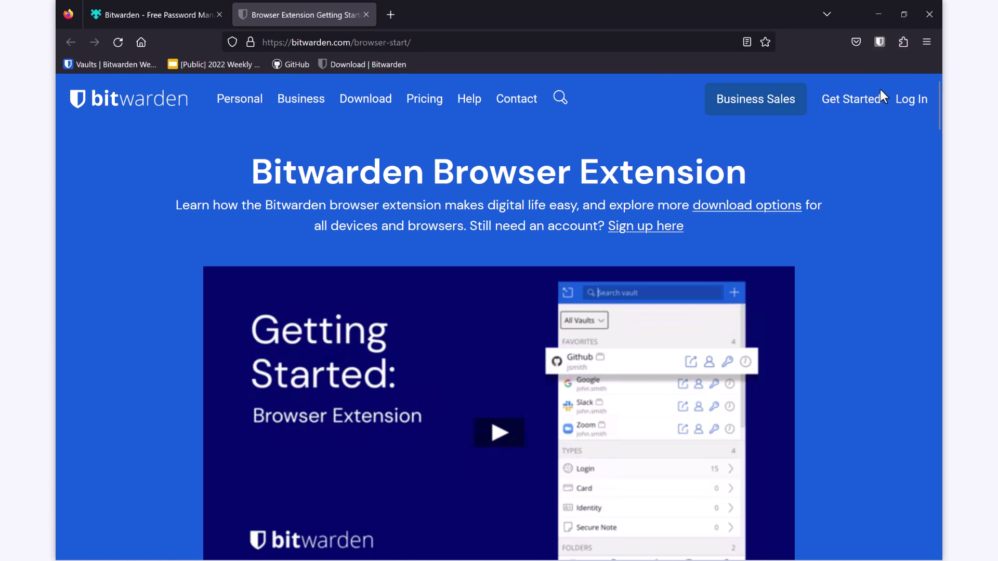
Log in to Bitwarden with the account e-mail and master password, view the Tab list, and open github.com in a new tab.
click(879, 41)
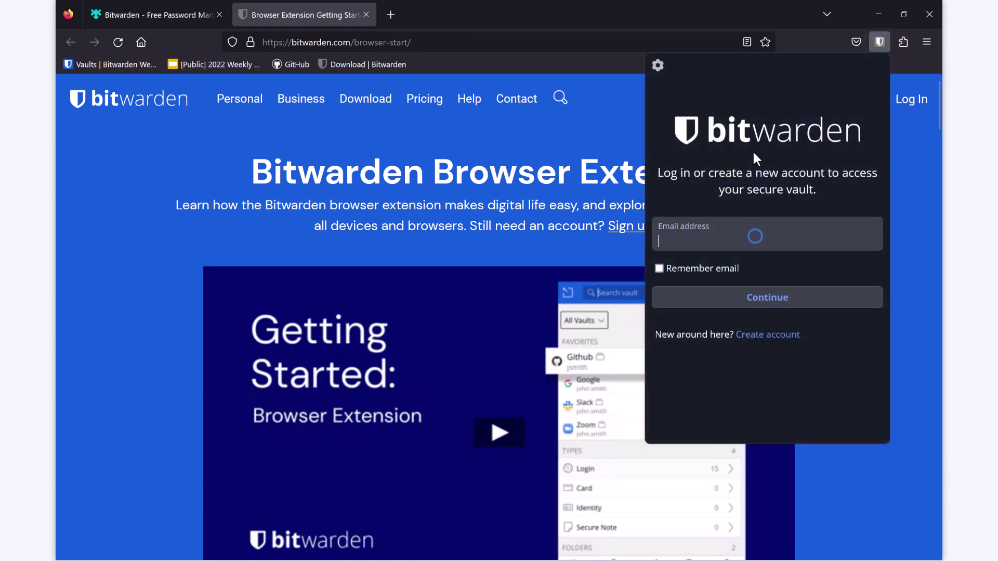
text(demo+tra)
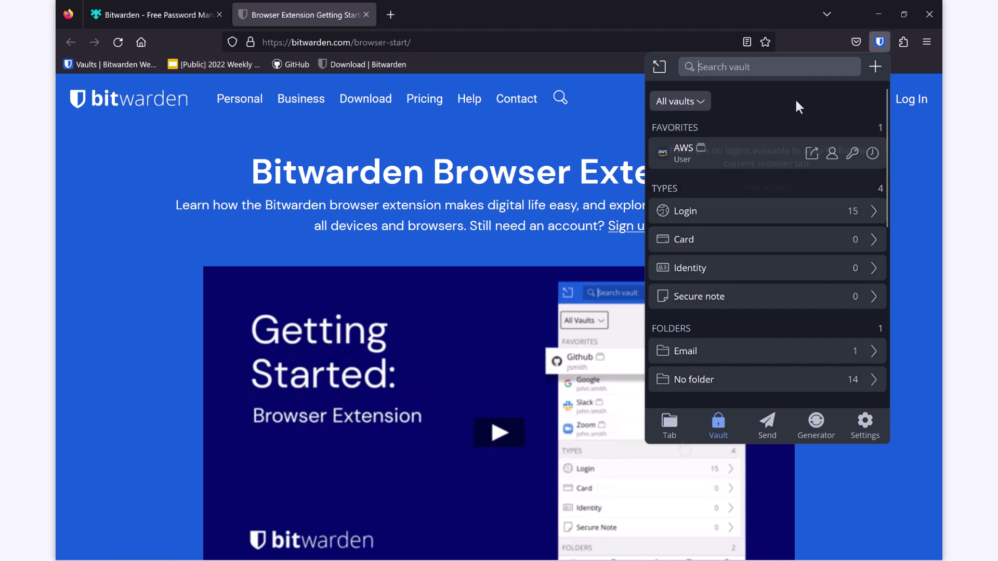
click(670, 425)
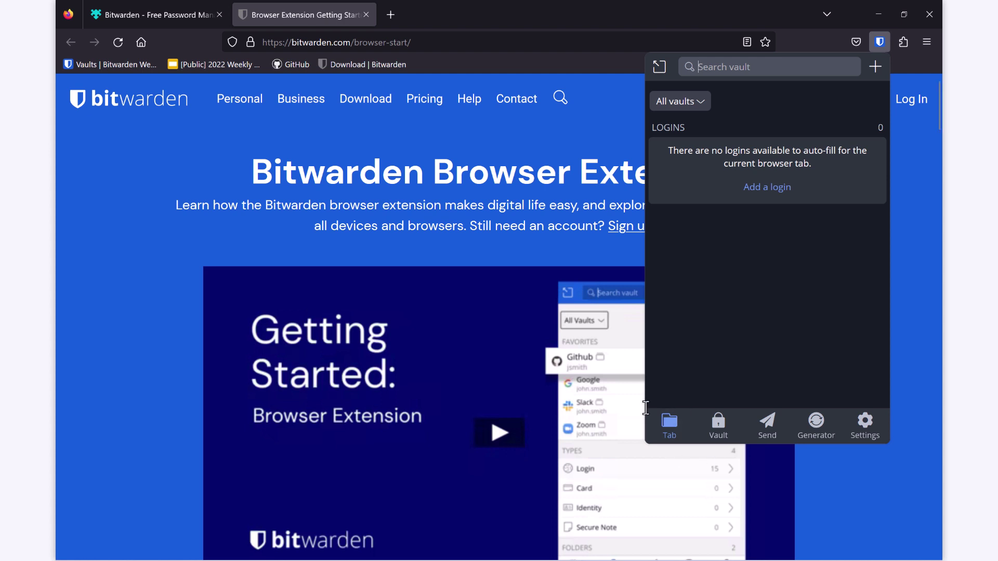
click(389, 22)
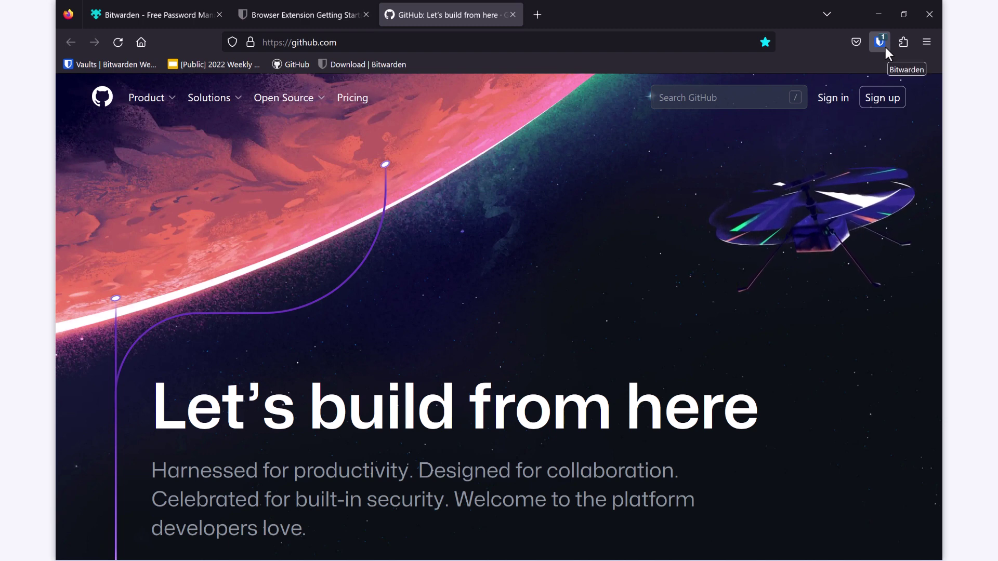
Open Bitwarden from the toolbar to view the saved GitHub login.
click(884, 46)
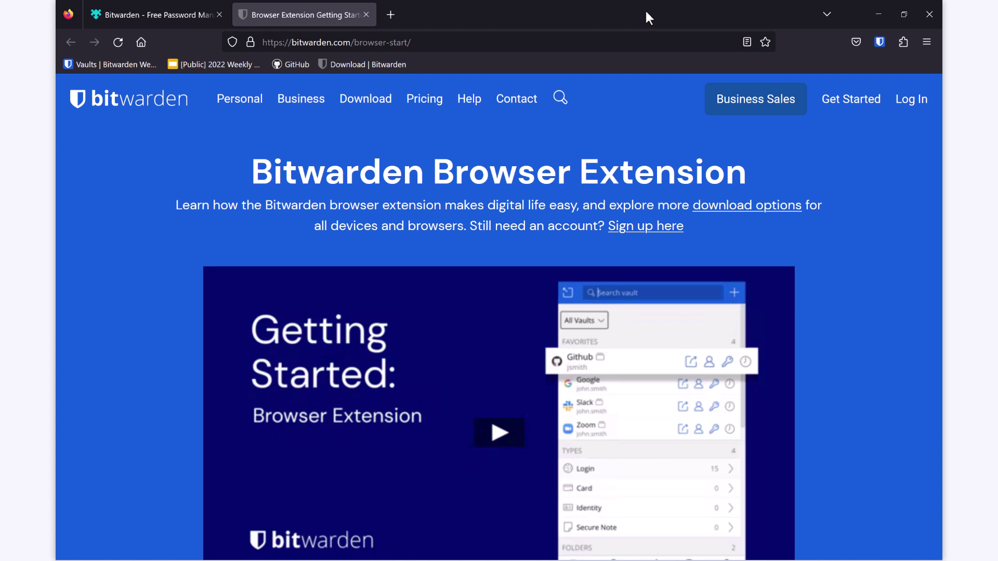
Untick 'Ask to save logins and passwords for websites' under Settings > Privacy & Security.
click(927, 42)
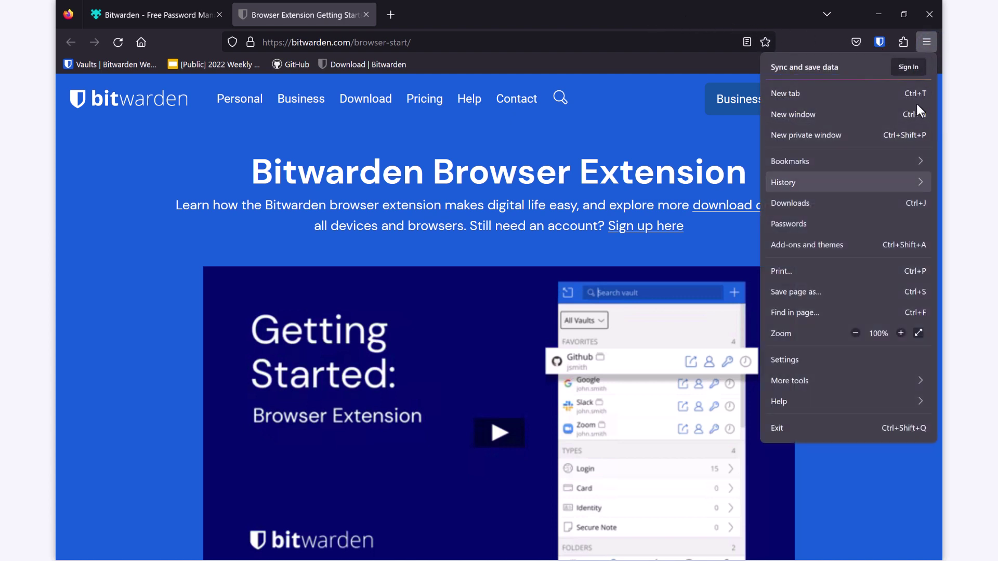
click(837, 366)
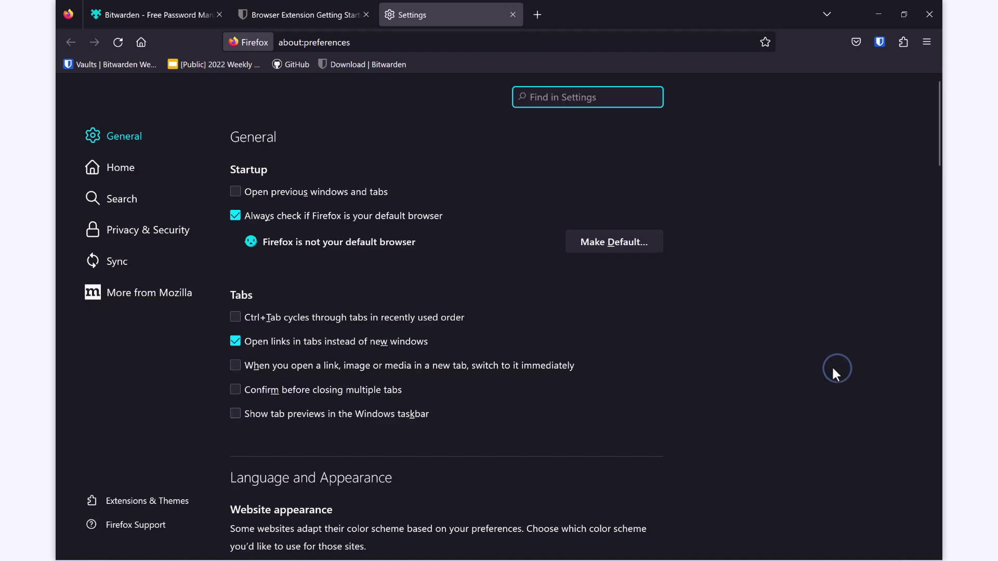
click(197, 230)
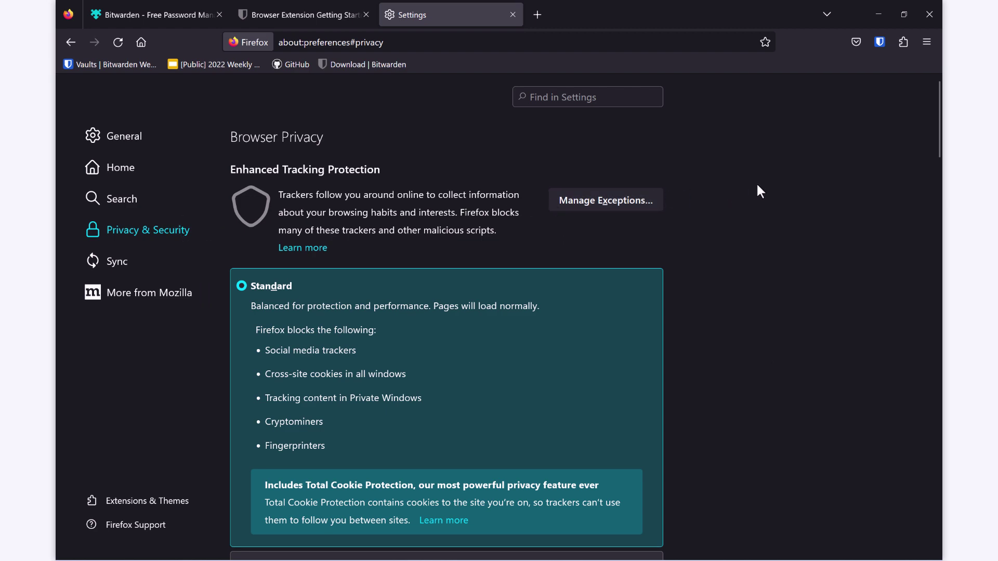
scroll(757, 187, down, 10)
scroll(757, 185, down, 3)
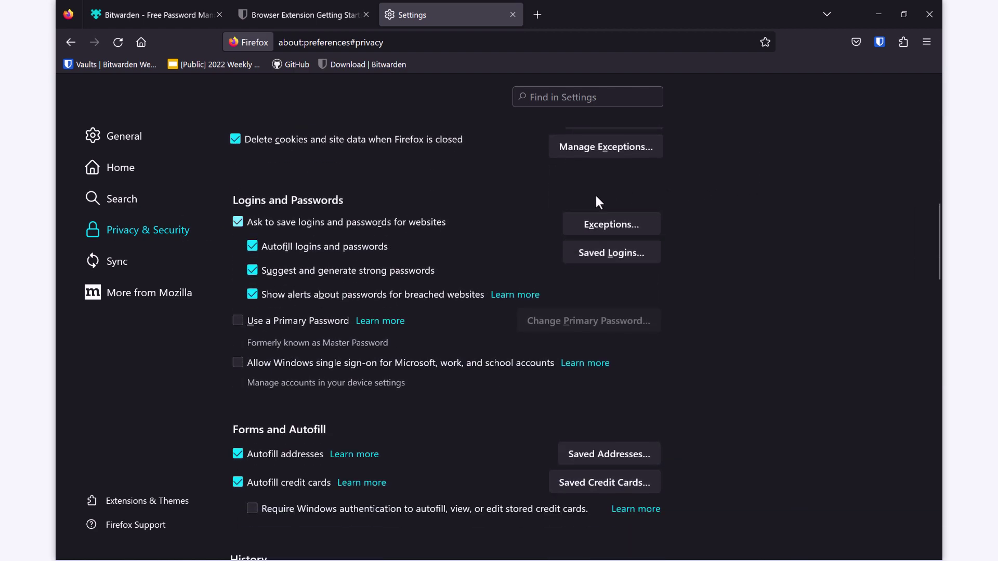
click(235, 220)
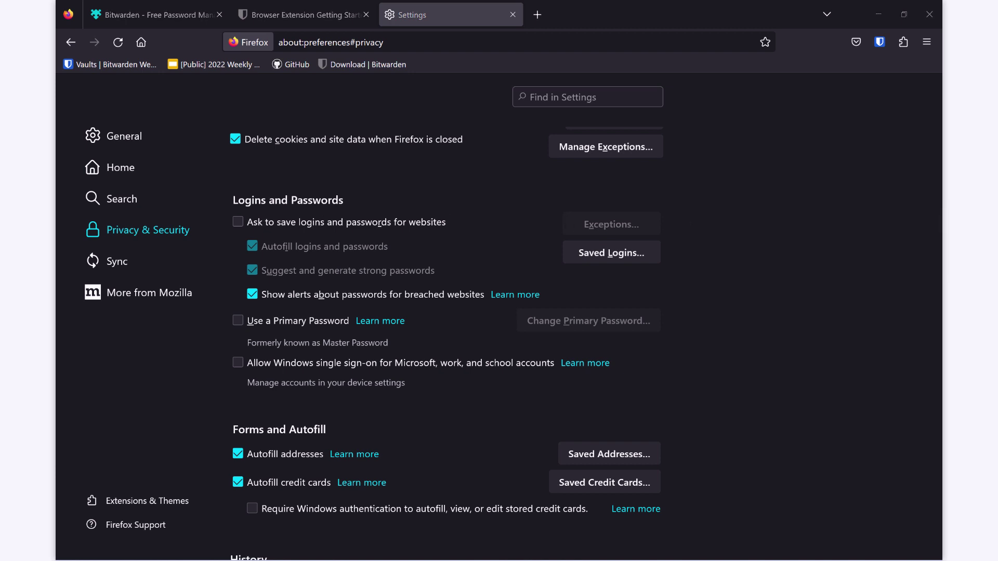
Drag the Sidebars button onto the toolbar using More tools > Customize toolbar.
click(927, 42)
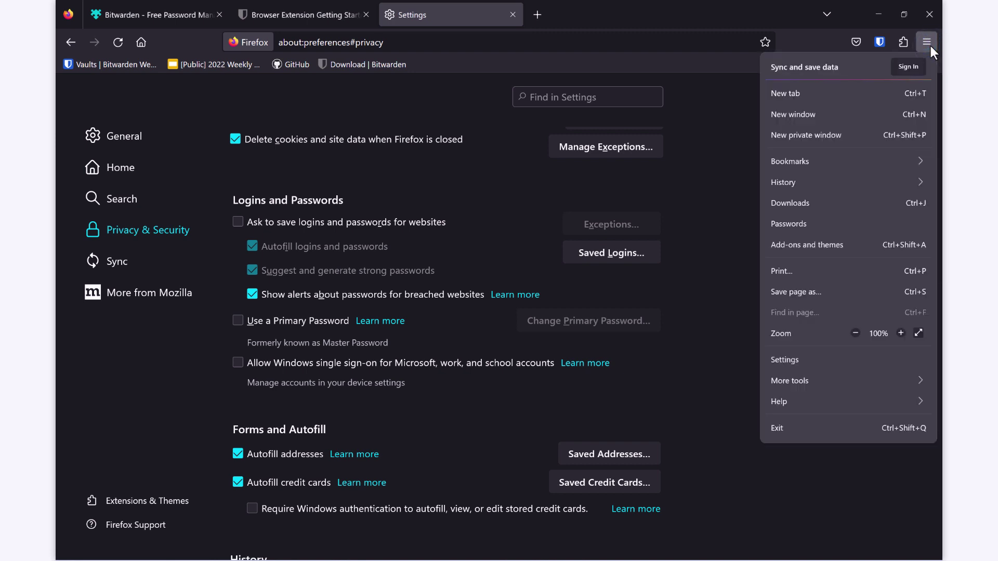
click(907, 376)
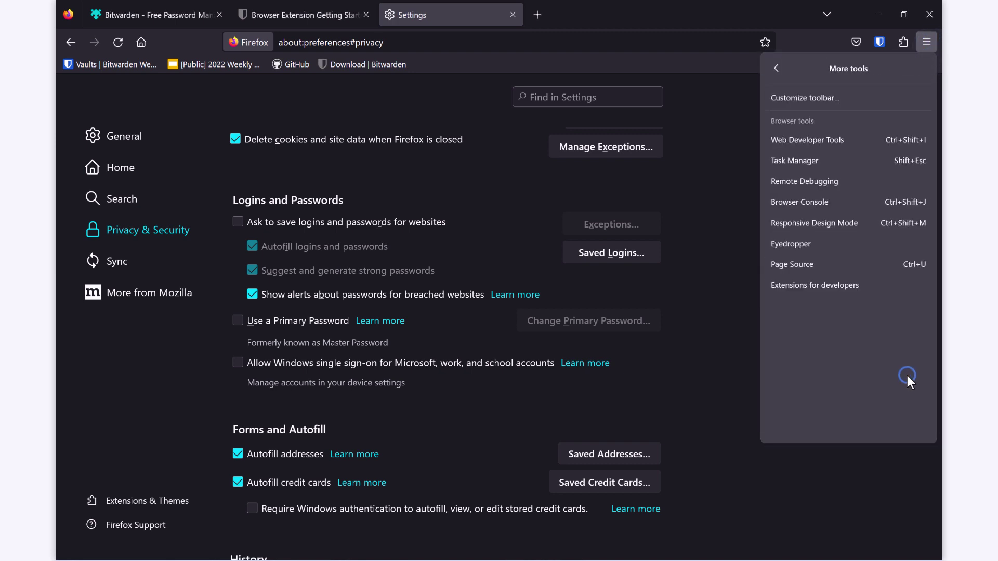
click(831, 100)
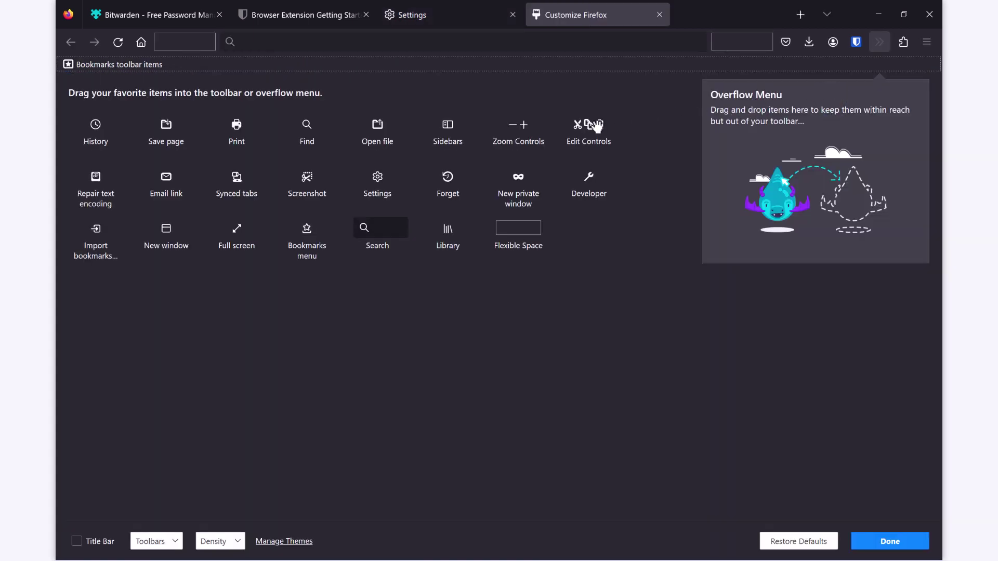
drag(470, 140, 831, 46)
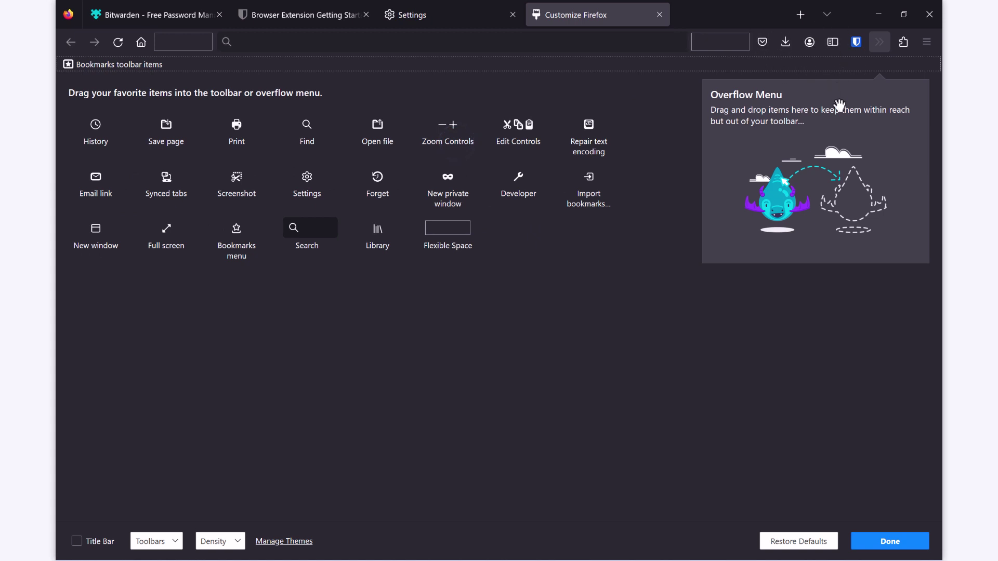
click(897, 541)
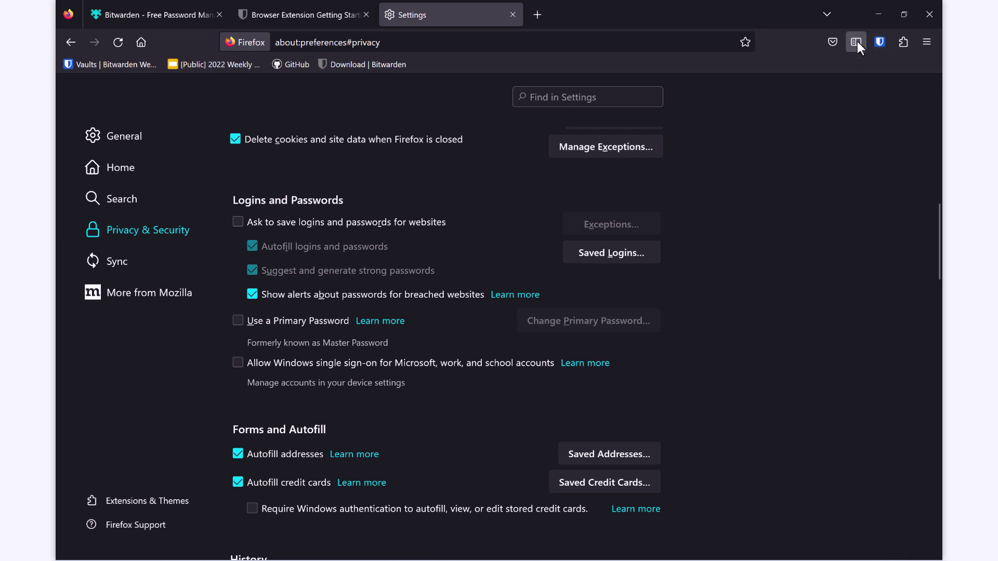
Show Bitwarden in the sidebar, open the GitHub and Bitwarden download bookmarks, and widen the sidebar.
click(856, 44)
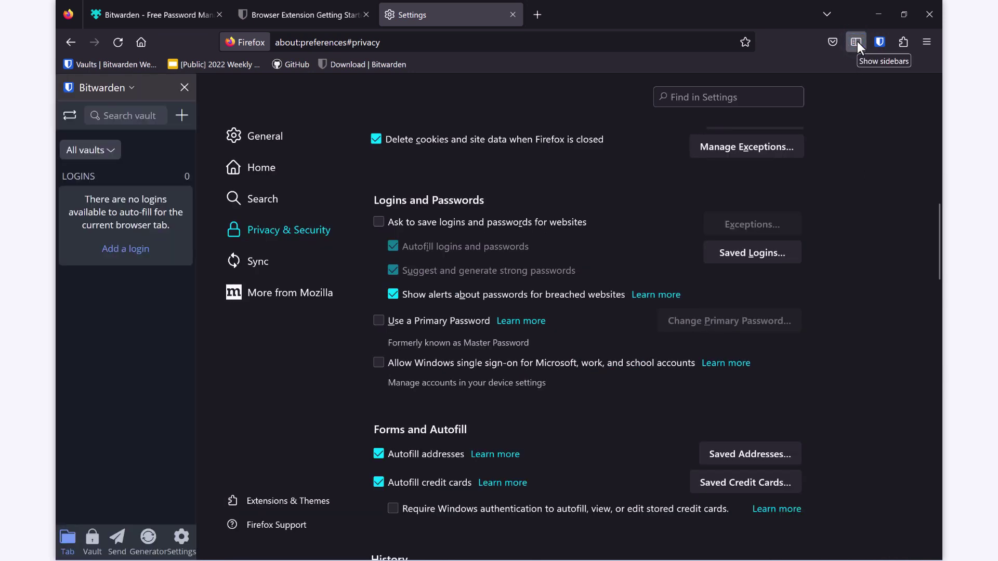
click(856, 41)
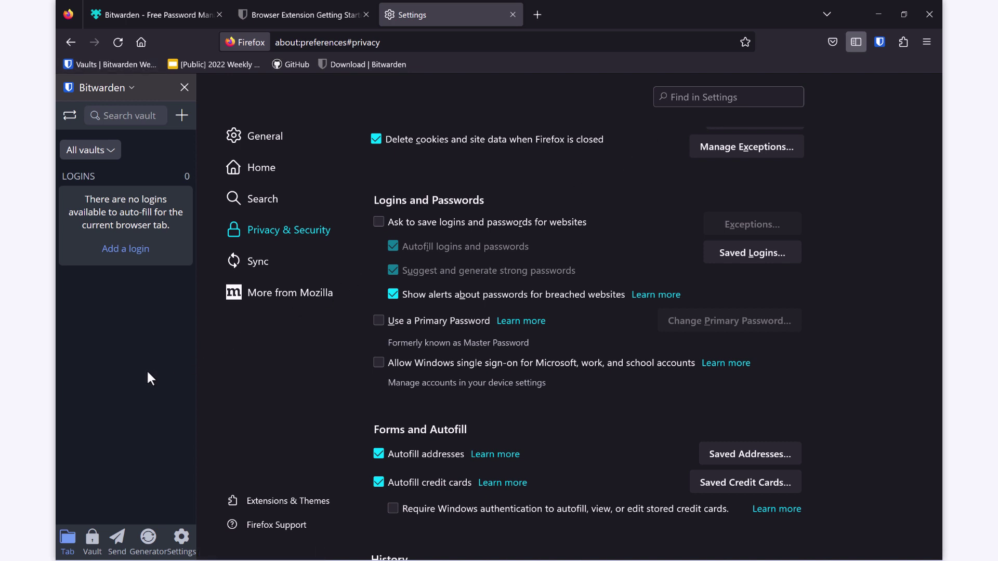
click(309, 60)
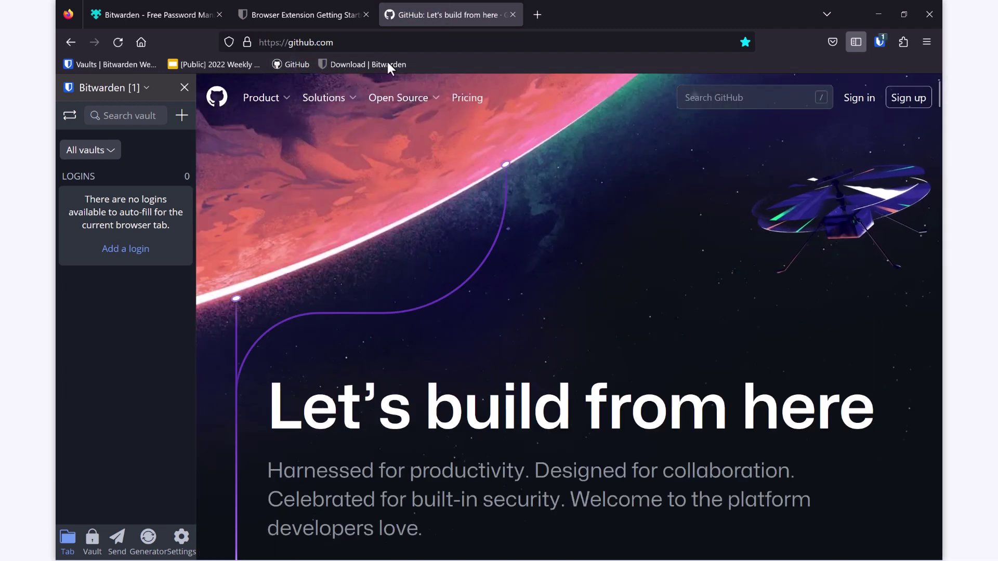
click(392, 64)
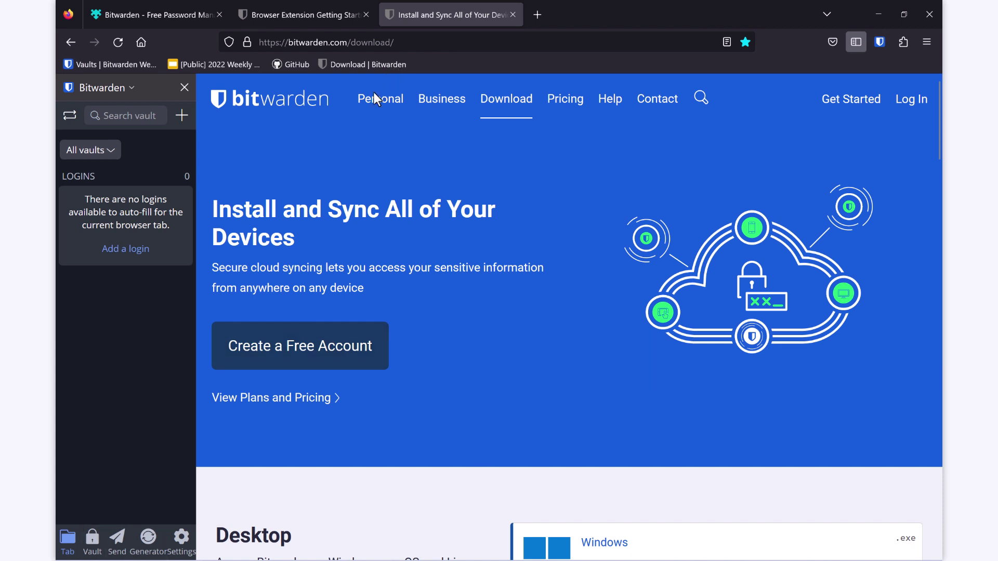
drag(195, 385, 250, 391)
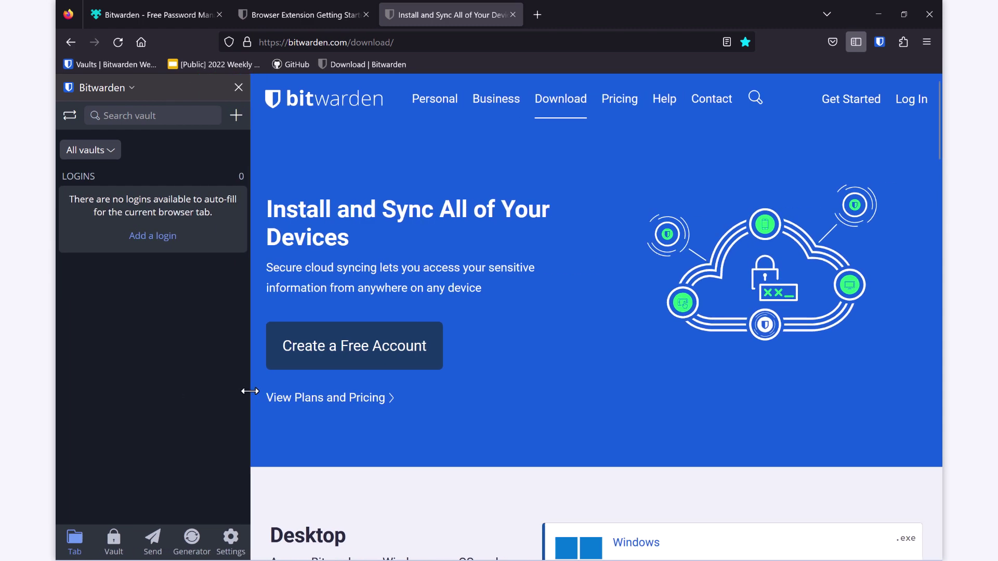